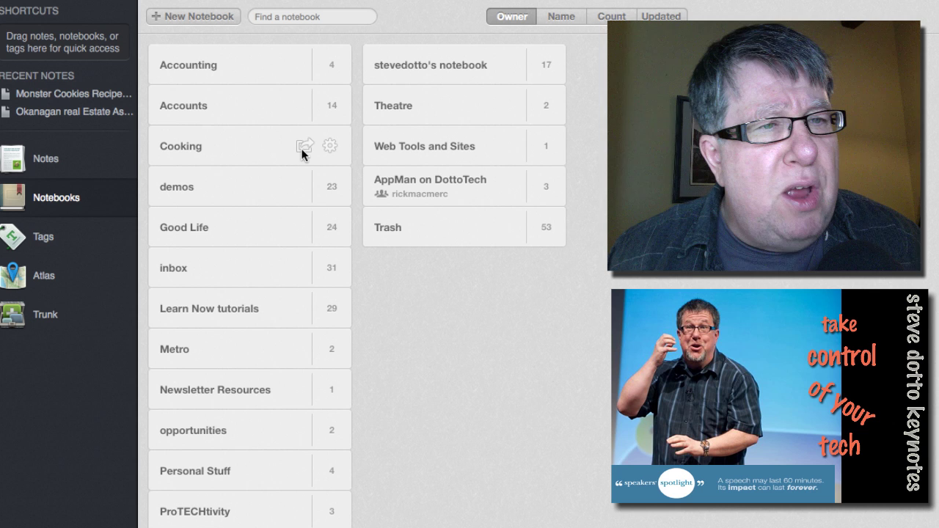
# - Bring up the Cooking notebook's sharing choices: invite individuals or create a public link
pyautogui.click(303, 149)
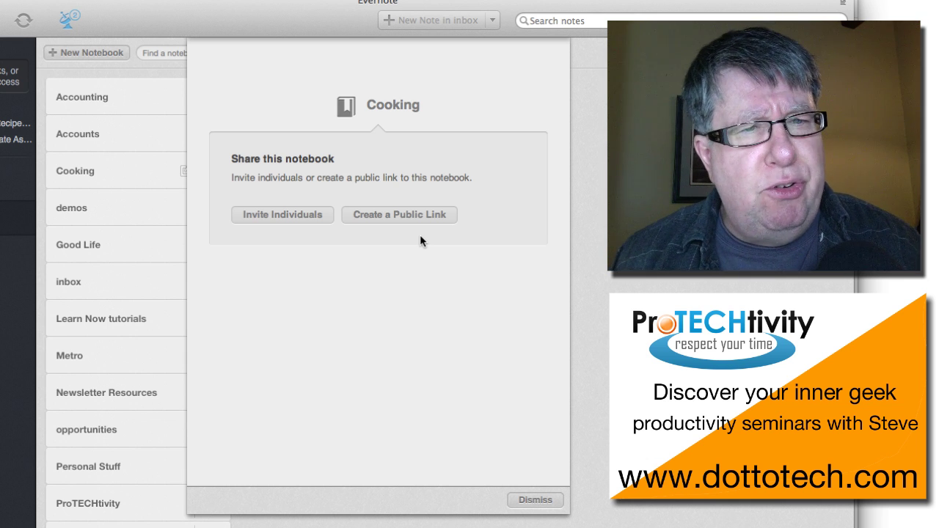
# - Preview the individual-invite form, leave invitee access at View notes, and cancel without inviting anyone
pyautogui.click(290, 216)
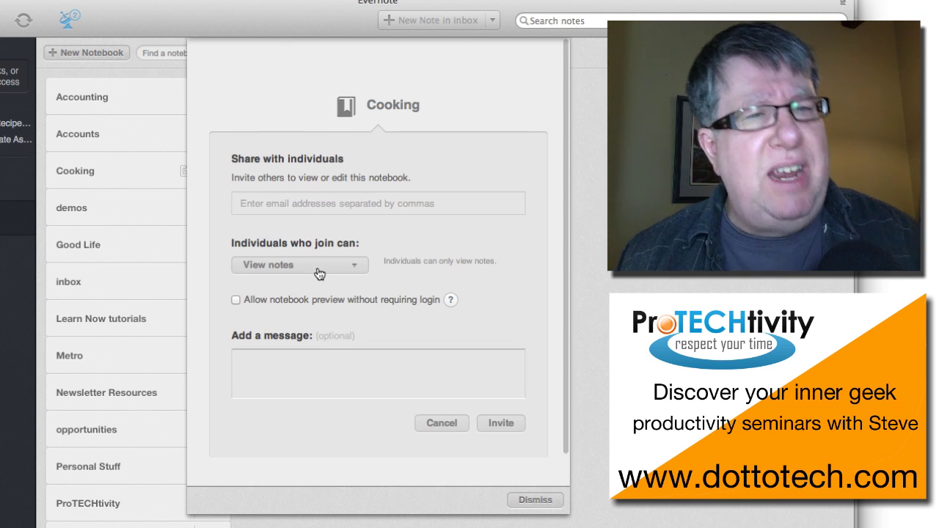
pyautogui.click(392, 207)
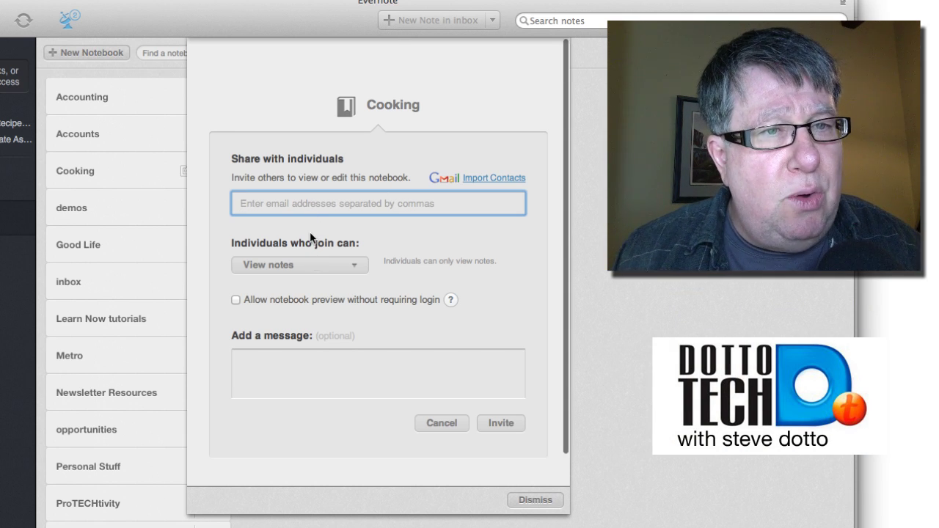
pyautogui.click(323, 269)
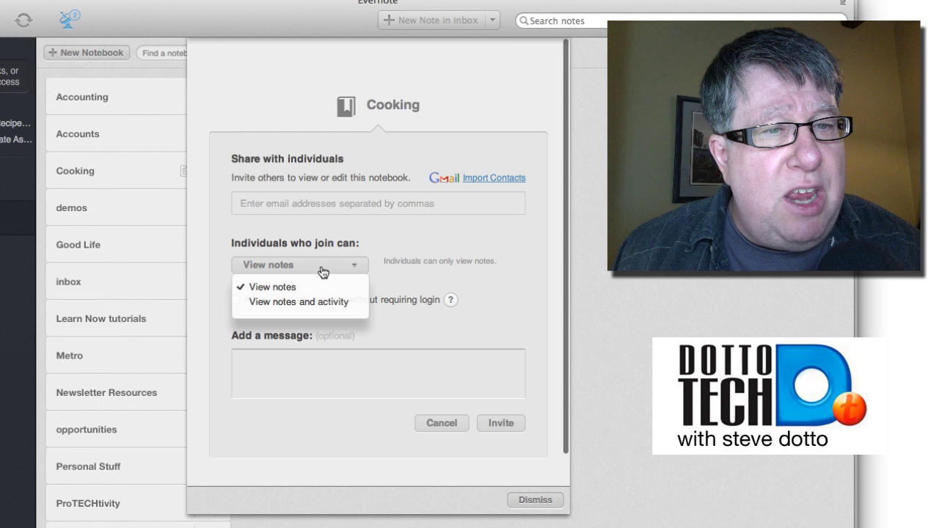
pyautogui.click(429, 254)
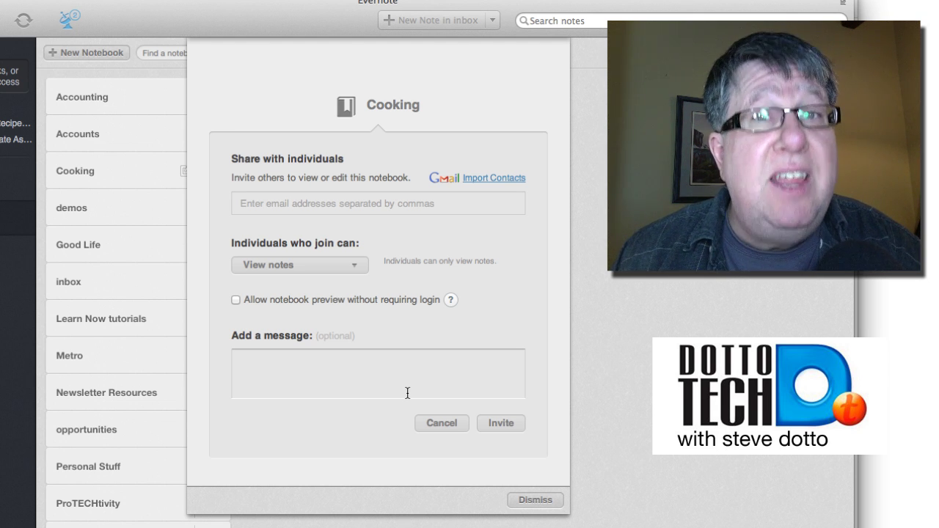
pyautogui.click(433, 423)
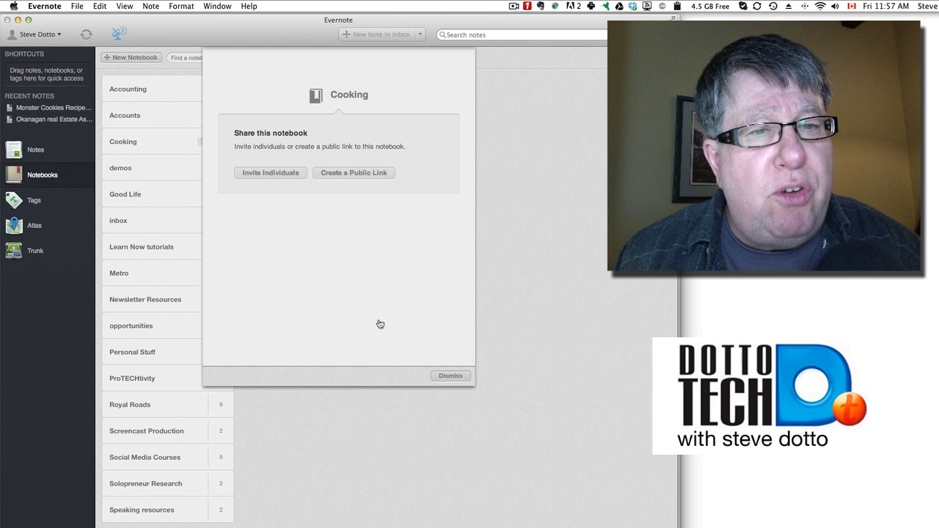
# - Dismiss the sharing dialog and open the shared AppMan on DottoTech notebook
pyautogui.click(450, 376)
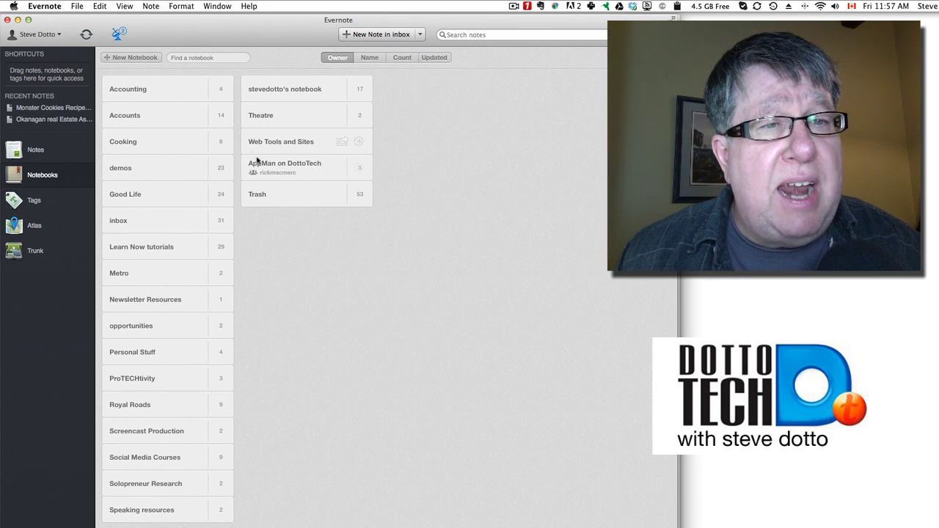
pyautogui.click(297, 168)
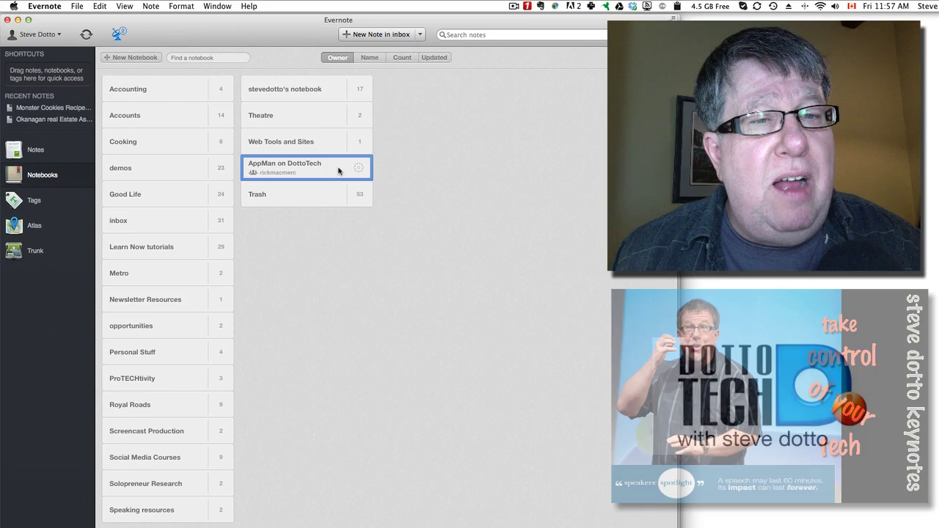
pyautogui.doubleClick(299, 164)
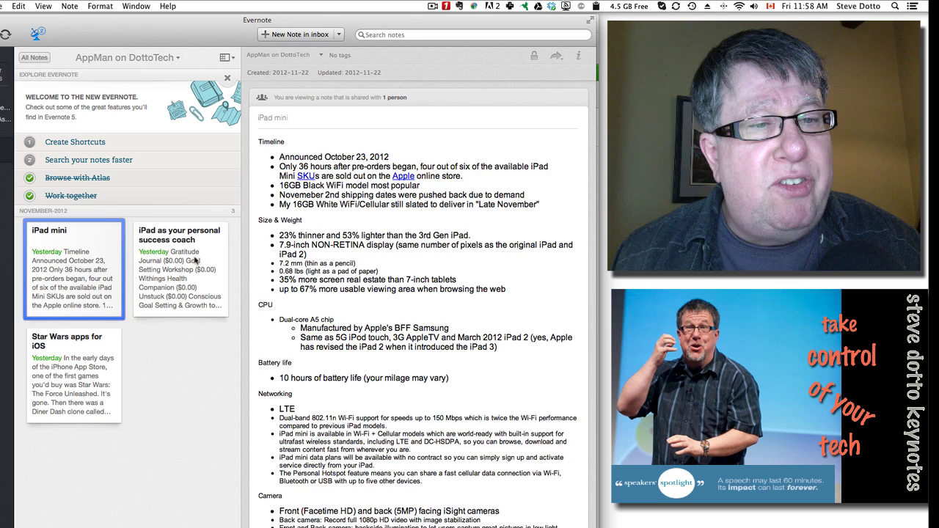
# - Browse its notes: iPad as your personal success coach, Star Wars apps for iOS, and iPad mini
pyautogui.click(174, 282)
pyautogui.click(100, 374)
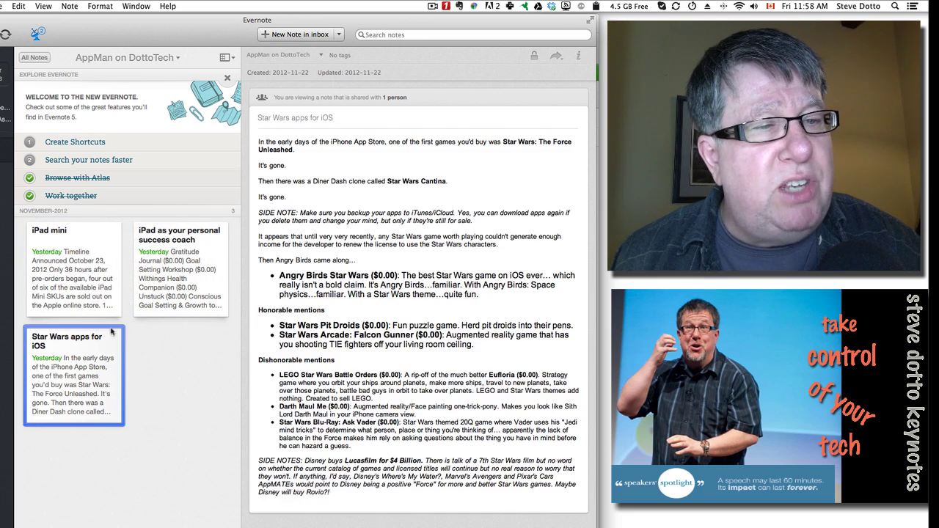
pyautogui.click(88, 271)
pyautogui.click(158, 260)
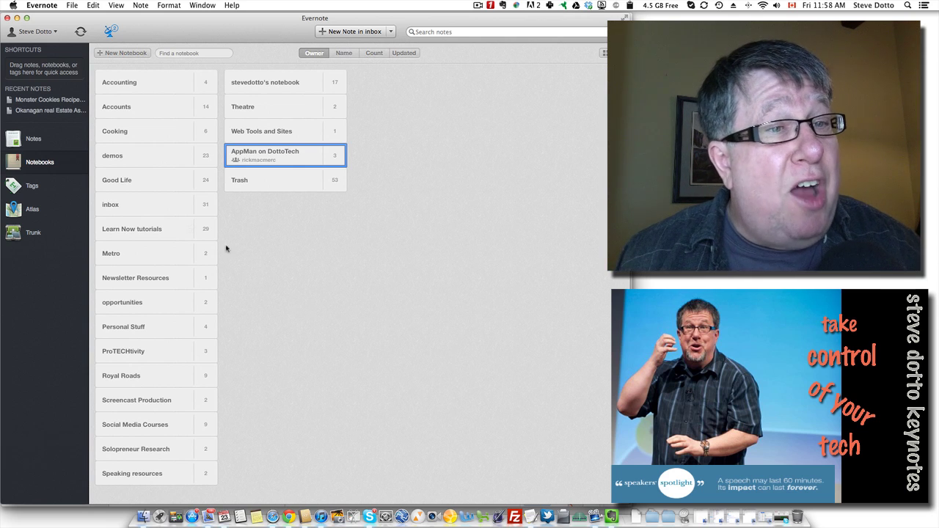
# - From All Notes, open the Barbecue Rub for Beer Can Chicken note in a separate window, moved left
pyautogui.click(34, 140)
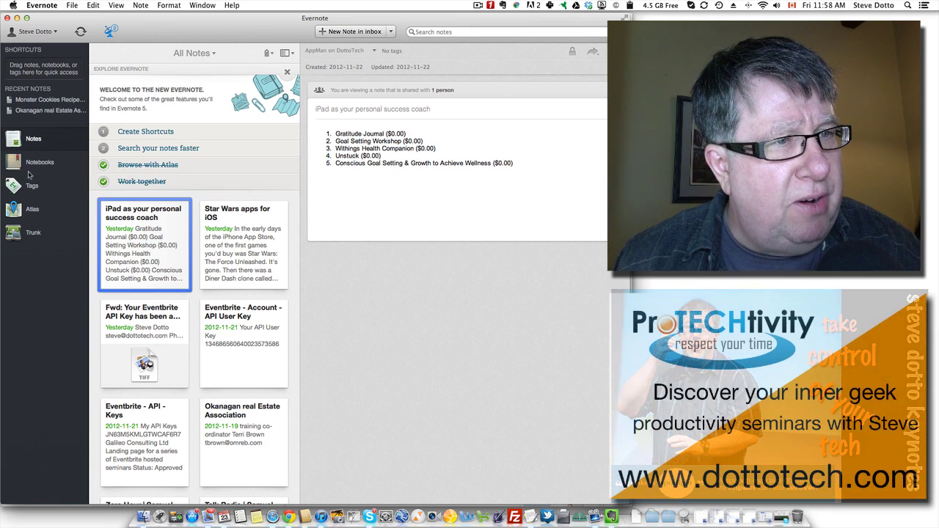
pyautogui.click(33, 140)
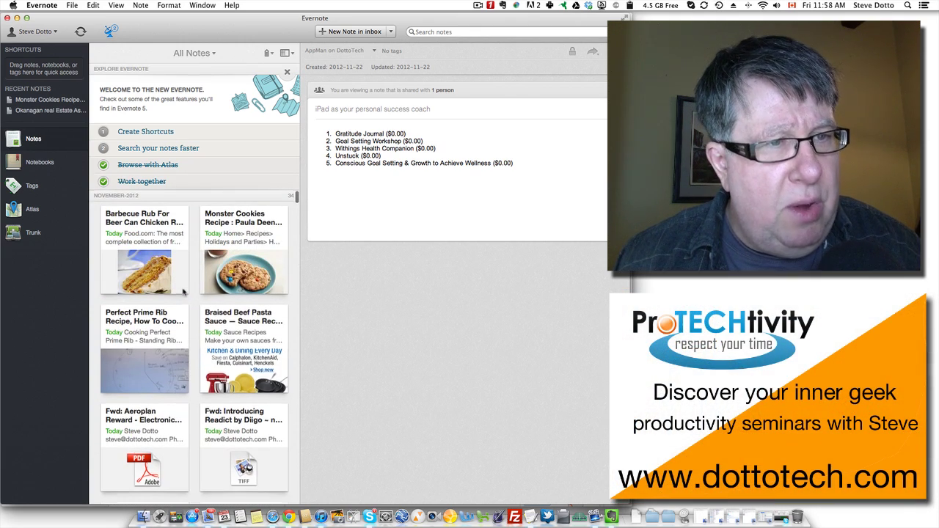
pyautogui.doubleClick(152, 235)
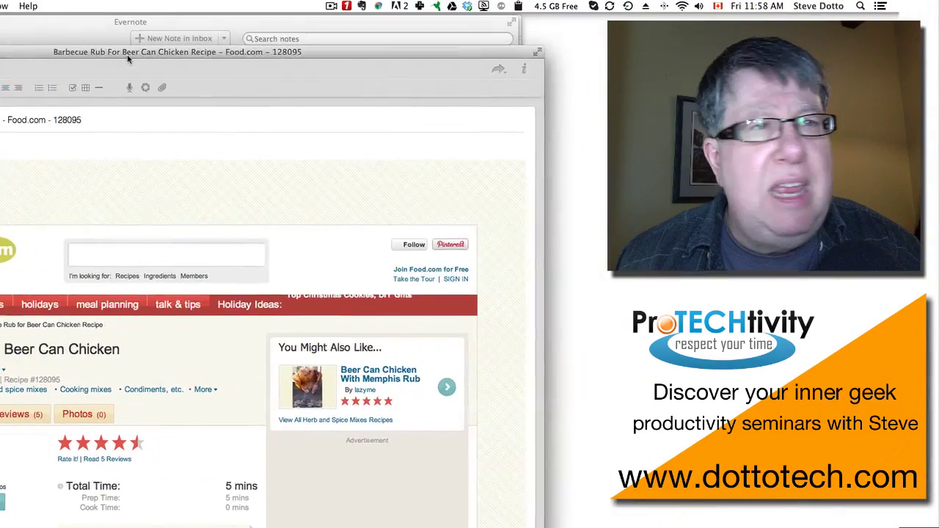
pyautogui.moveTo(127, 59); pyautogui.dragTo(86, 57)
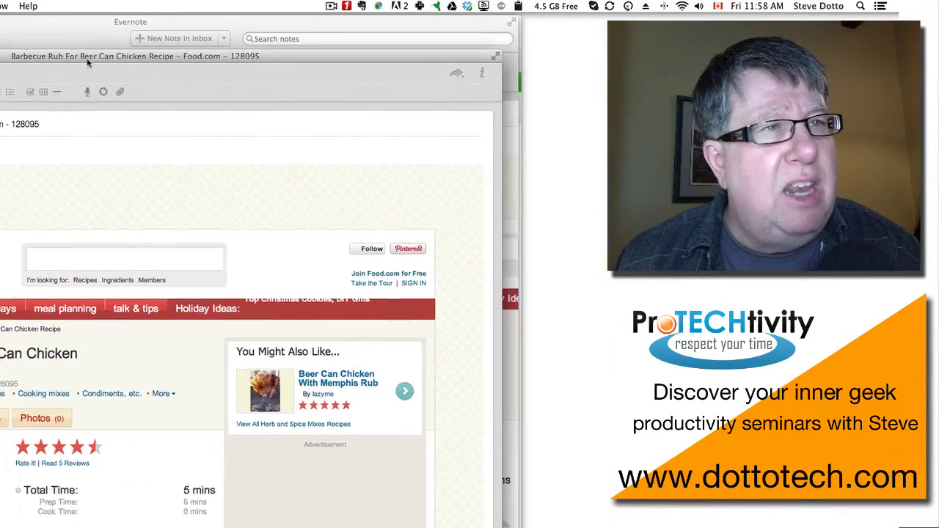
# - Use the note window's Share menu to copy the Barbecue Rub note's share URL
pyautogui.click(456, 76)
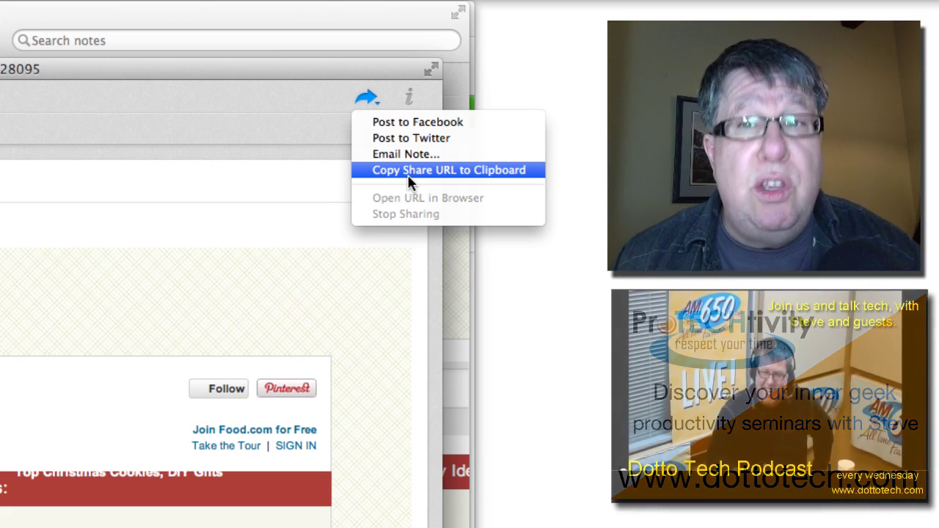
pyautogui.click(408, 176)
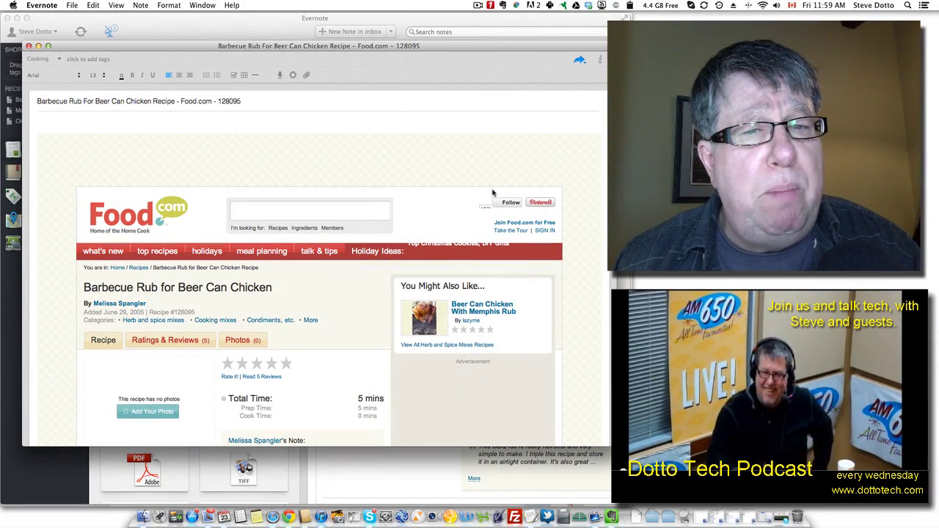
pyautogui.click(501, 154)
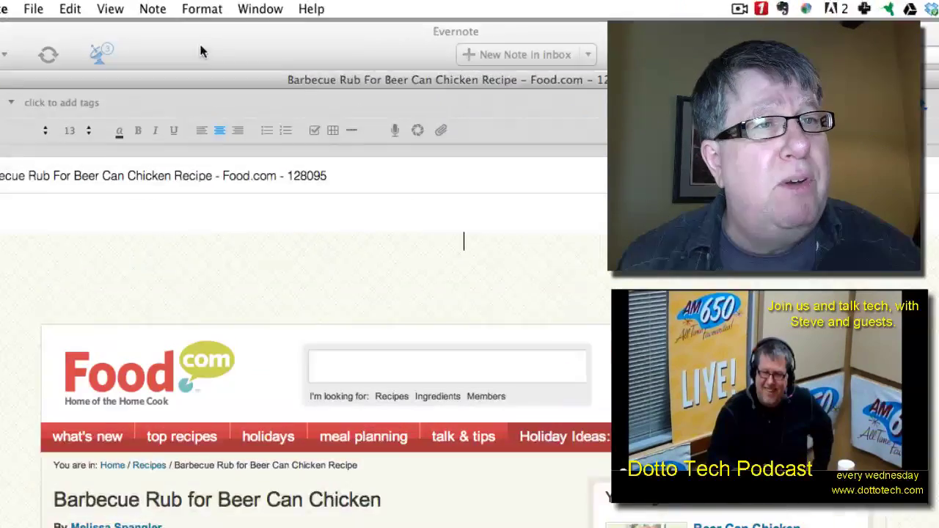
pyautogui.click(140, 6)
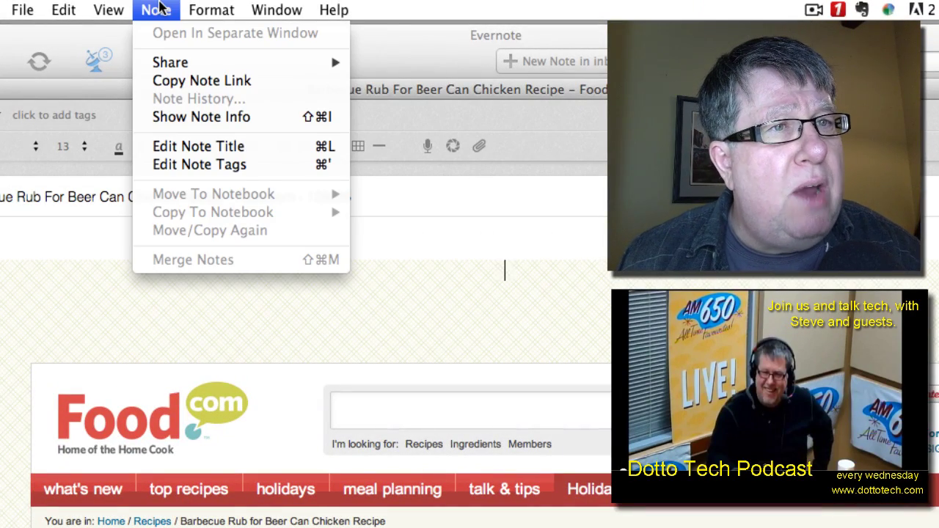
pyautogui.moveTo(169, 62)
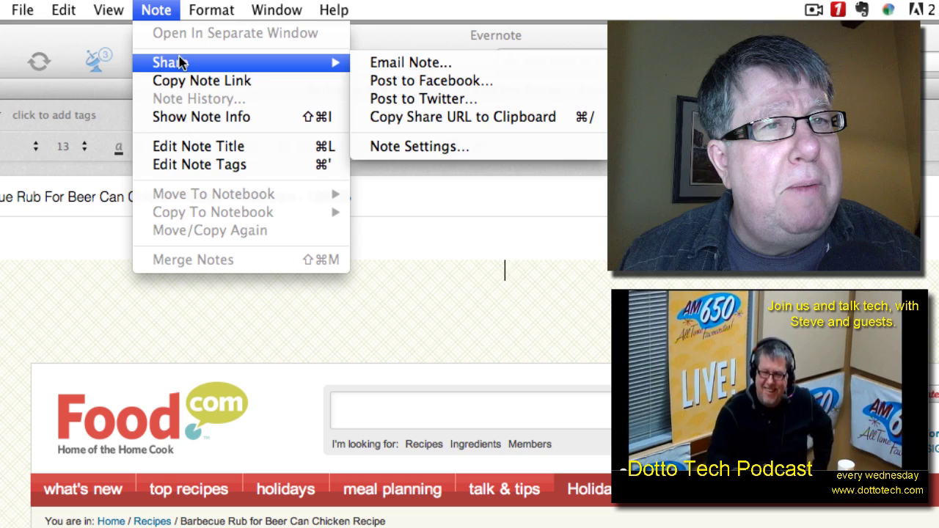
pyautogui.click(518, 152)
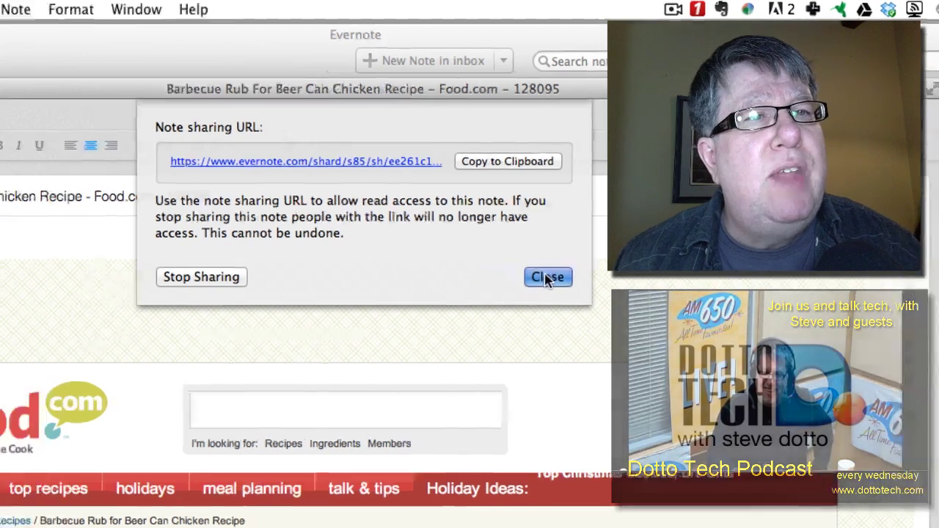
pyautogui.click(547, 278)
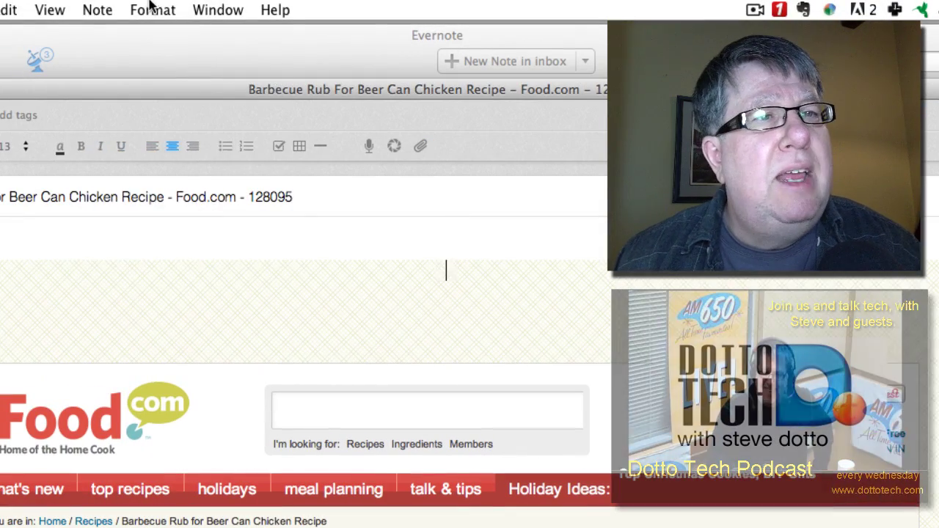
# - Post the current note to Twitter via Note > Share
pyautogui.click(103, 9)
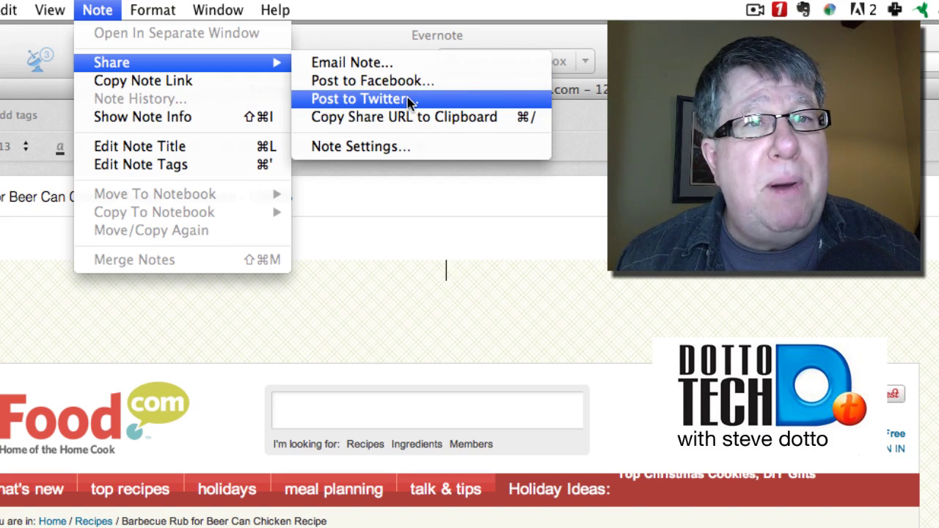
pyautogui.click(360, 44)
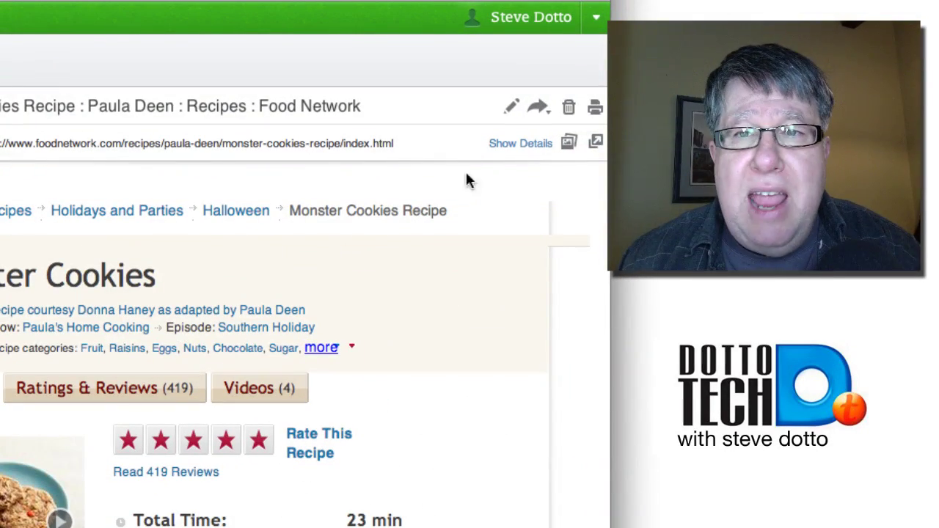
pyautogui.click(536, 111)
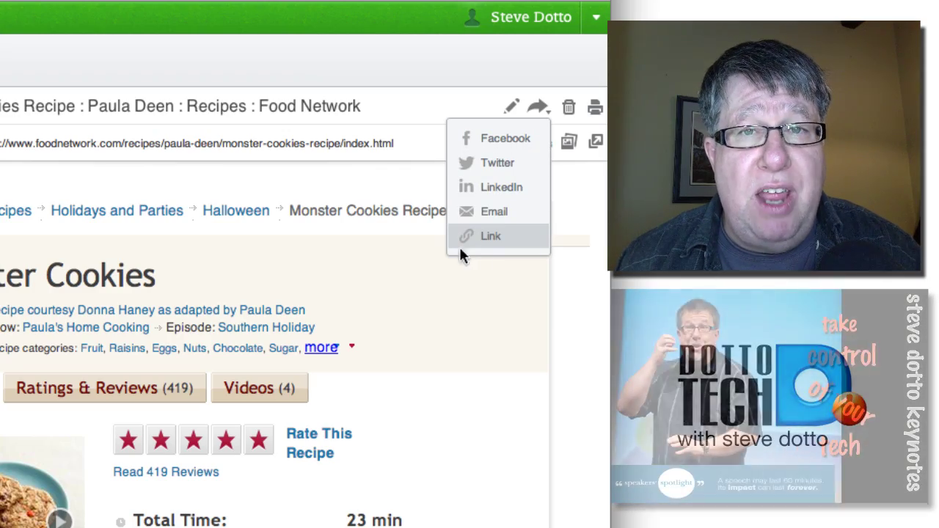
pyautogui.click(308, 82)
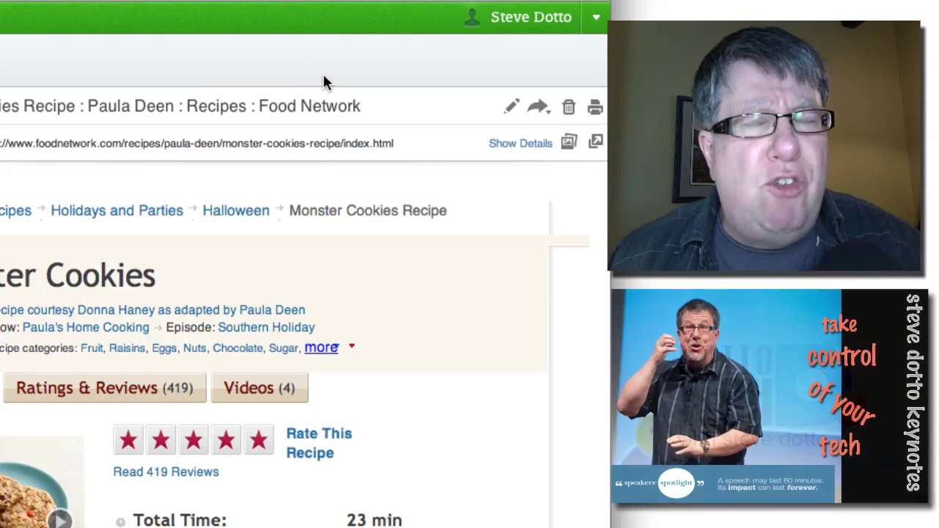